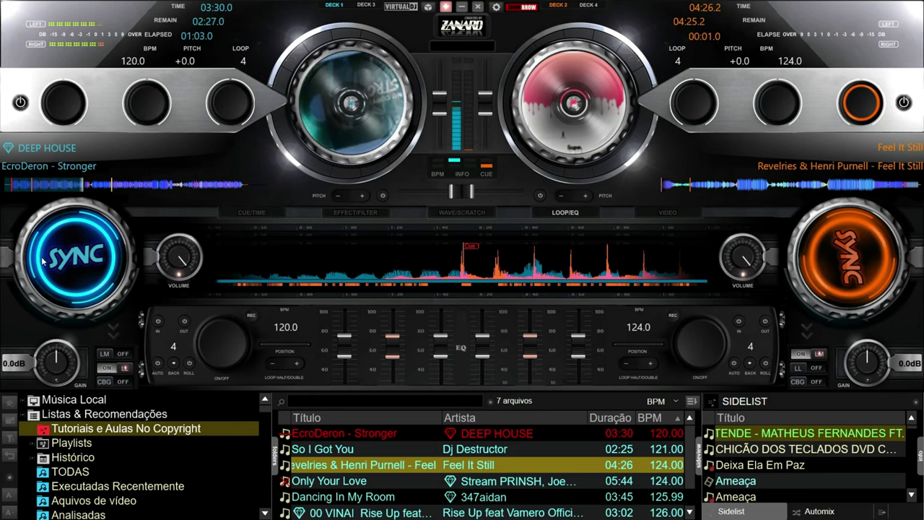
# Reduce the text size of the folder tree, track list and sidelist in the browser by one level
pyautogui.click(107, 369)
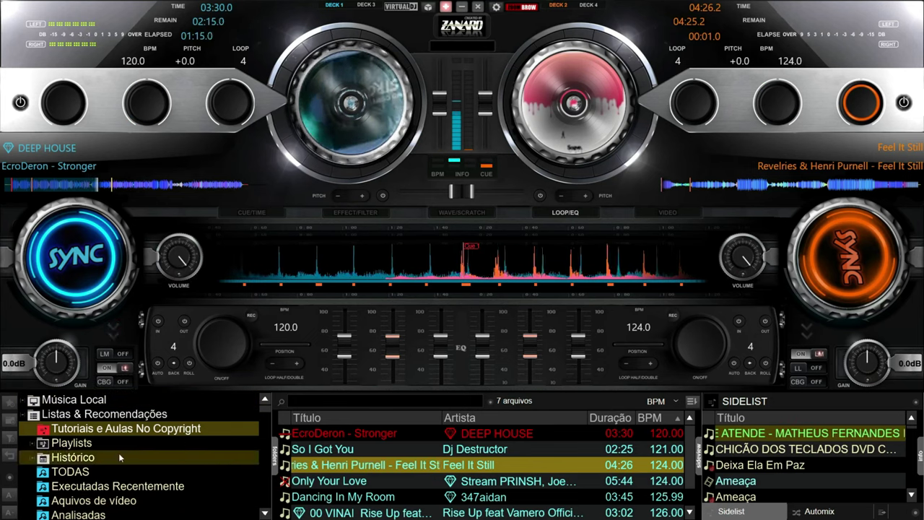
pyautogui.scroll(-2, 122, 463)
pyautogui.scroll(2, 123, 462)
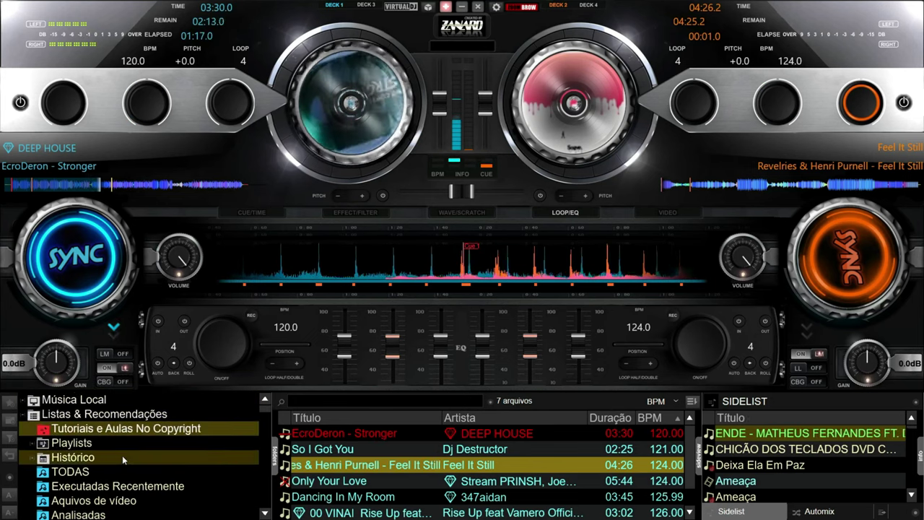
pyautogui.scroll(-2, 43, 497)
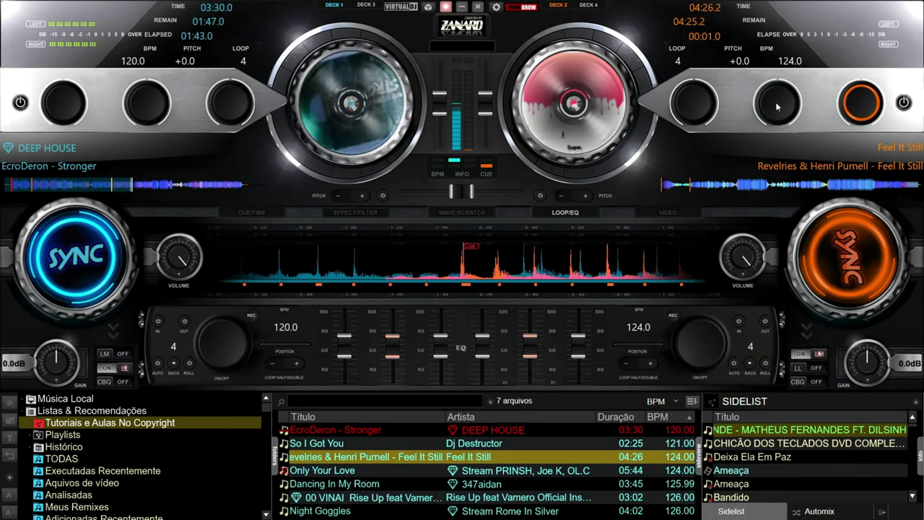
# Sync deck 2's track to the 120.0 BPM tempo of deck 1
pyautogui.click(708, 107)
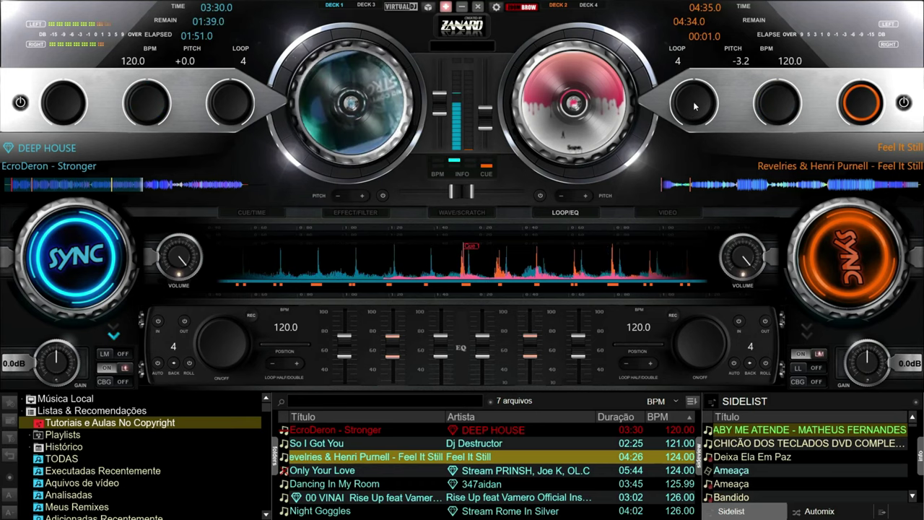
pyautogui.moveTo(528, 112)
pyautogui.mouseDown()
pyautogui.moveTo(525, 133)
pyautogui.moveTo(536, 118)
pyautogui.moveTo(513, 108)
pyautogui.mouseUp()
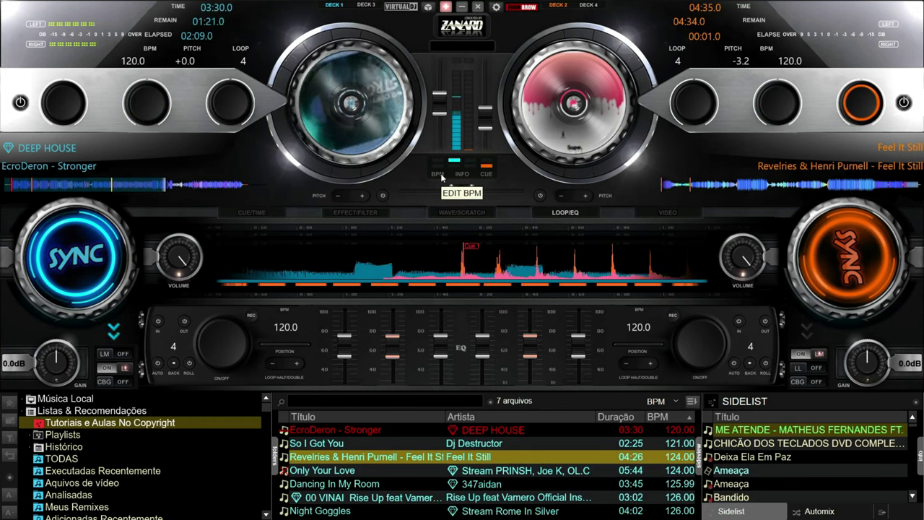
# Open the interface settings to view the list of installed skins, and close them again
pyautogui.click(471, 176)
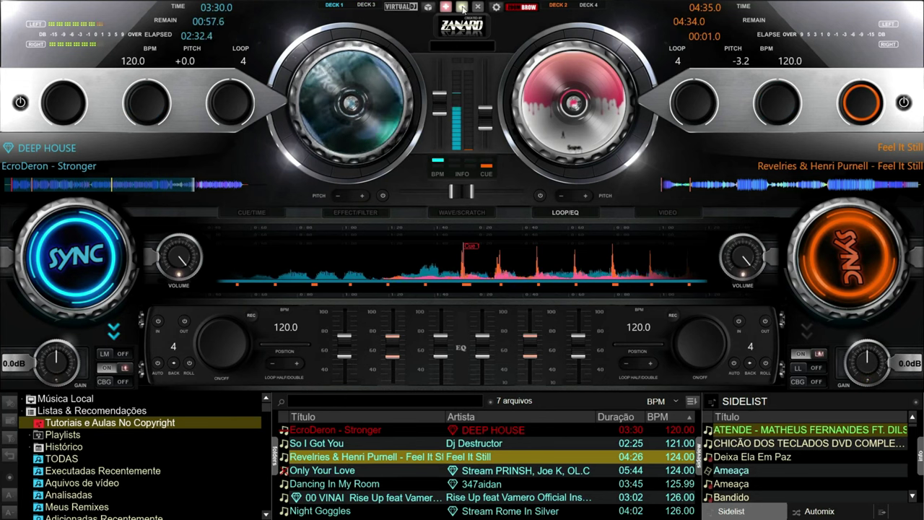
pyautogui.click(496, 8)
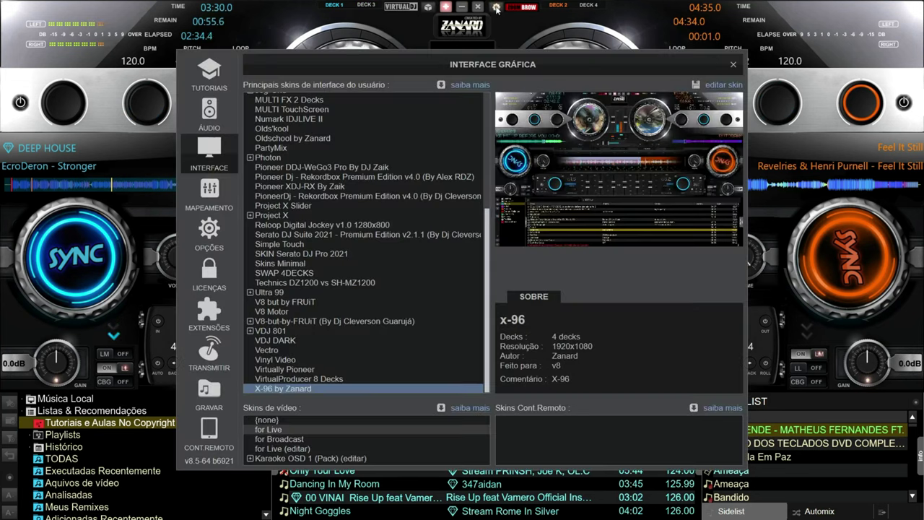
pyautogui.click(733, 65)
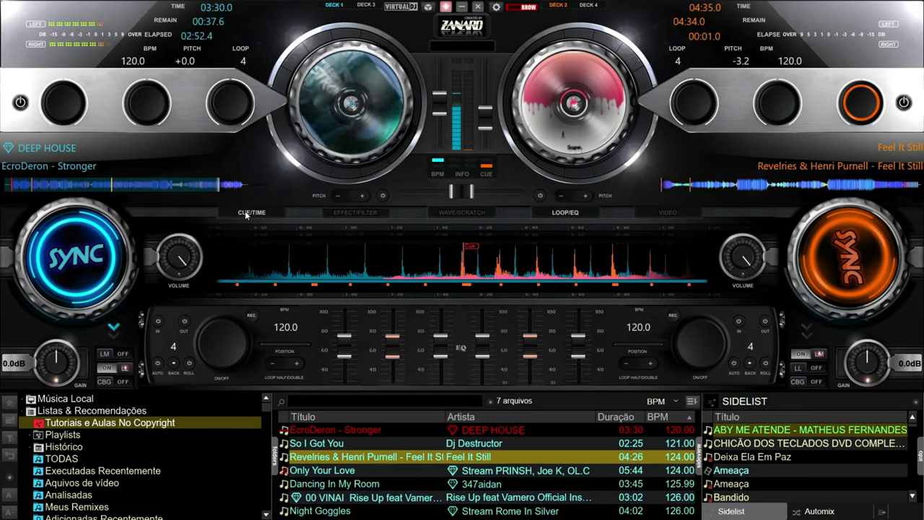
# Show the cue/time section of the central panel and start playback on deck 2
pyautogui.click(265, 213)
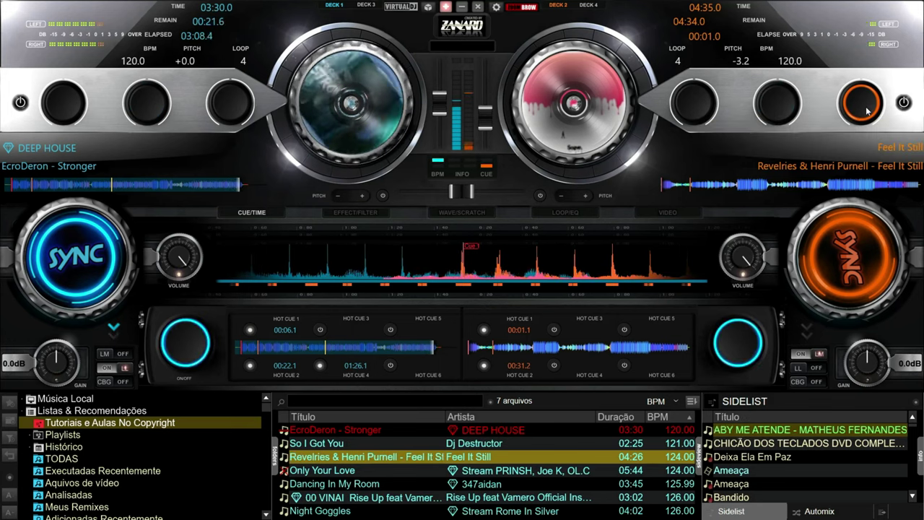
pyautogui.click(778, 105)
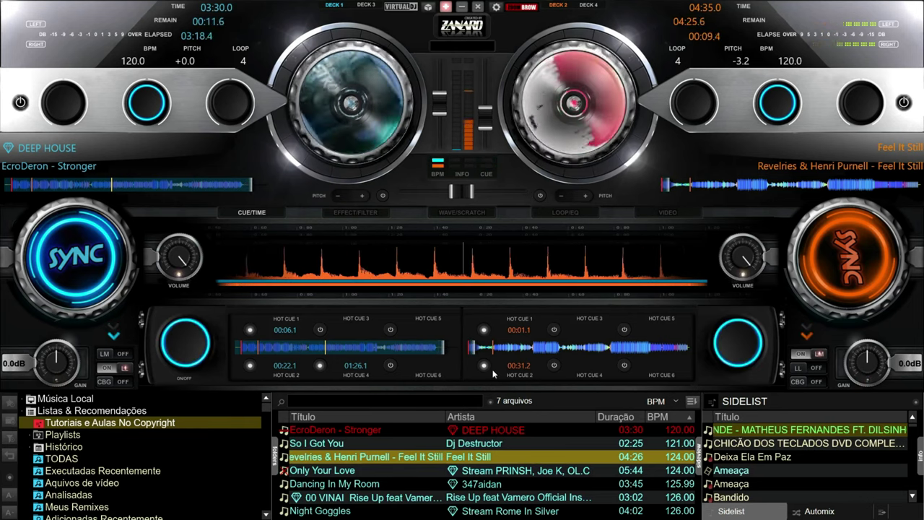
# Try the default wave with inverted left and normal right, and replace it with the Horizontal scratch wave display
pyautogui.rightClick(467, 210)
pyautogui.click(489, 233)
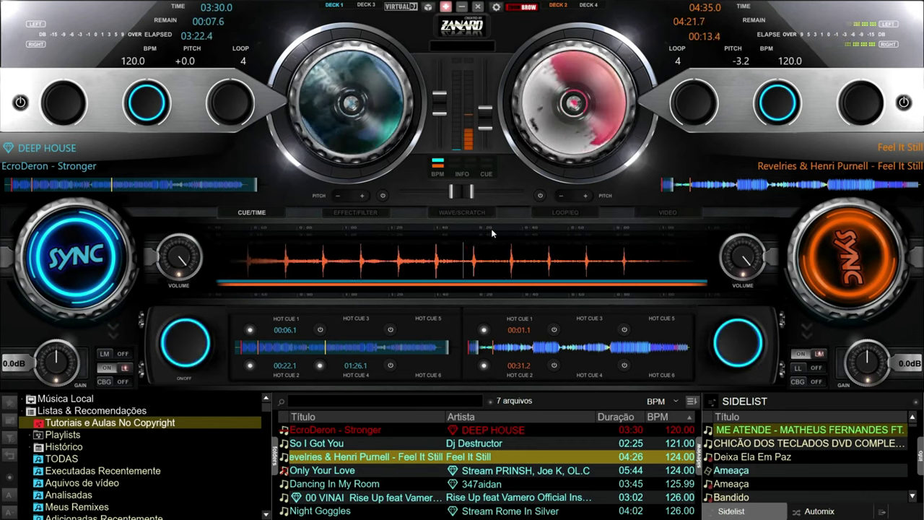
pyautogui.rightClick(470, 211)
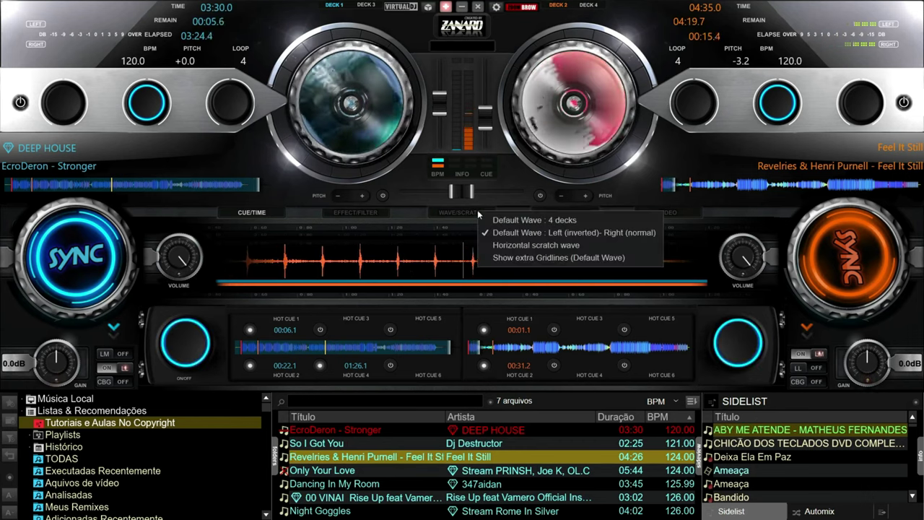
pyautogui.click(503, 247)
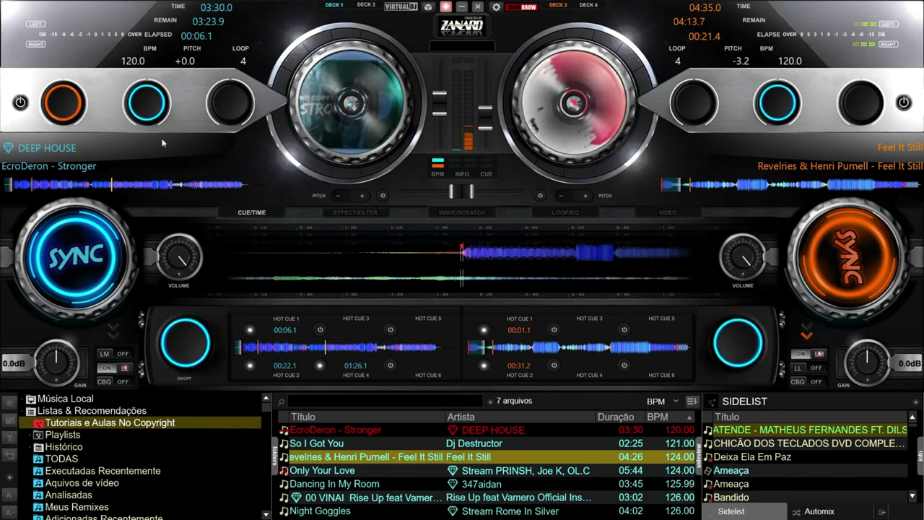
# Seek deck 1 to about 01:51.9 and reselect Horizontal scratch wave after switching on the extra gridlines
pyautogui.click(353, 353)
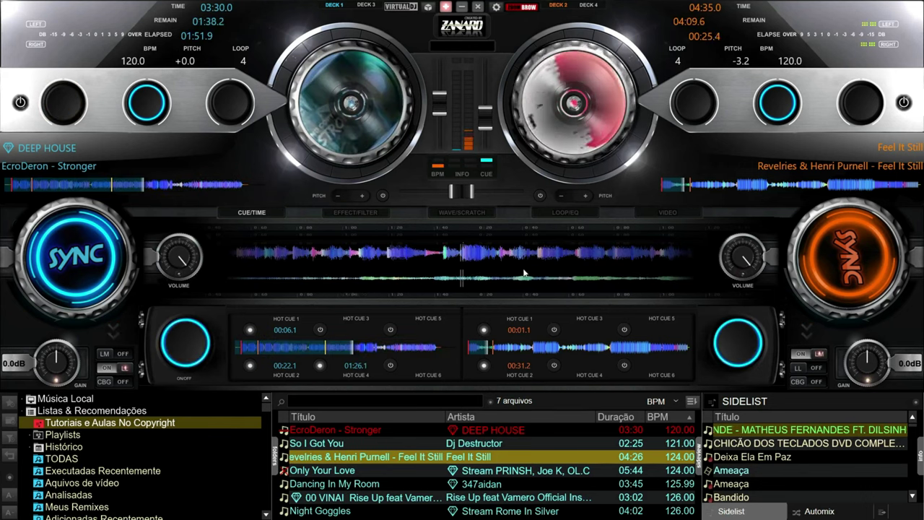
pyautogui.rightClick(469, 217)
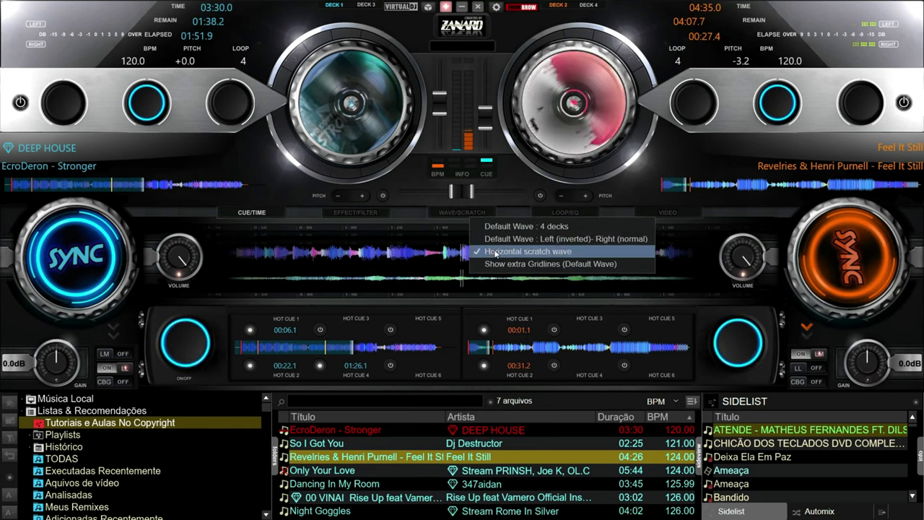
pyautogui.click(515, 265)
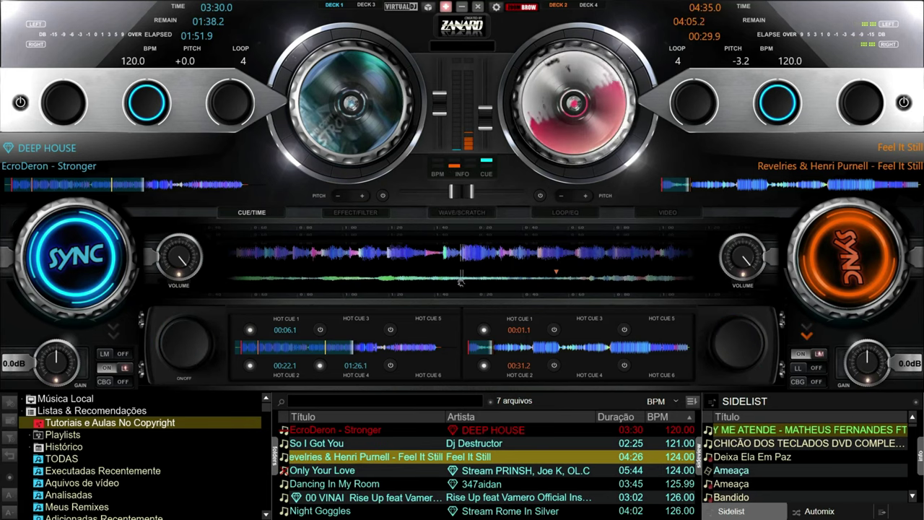
pyautogui.rightClick(469, 216)
pyautogui.click(515, 253)
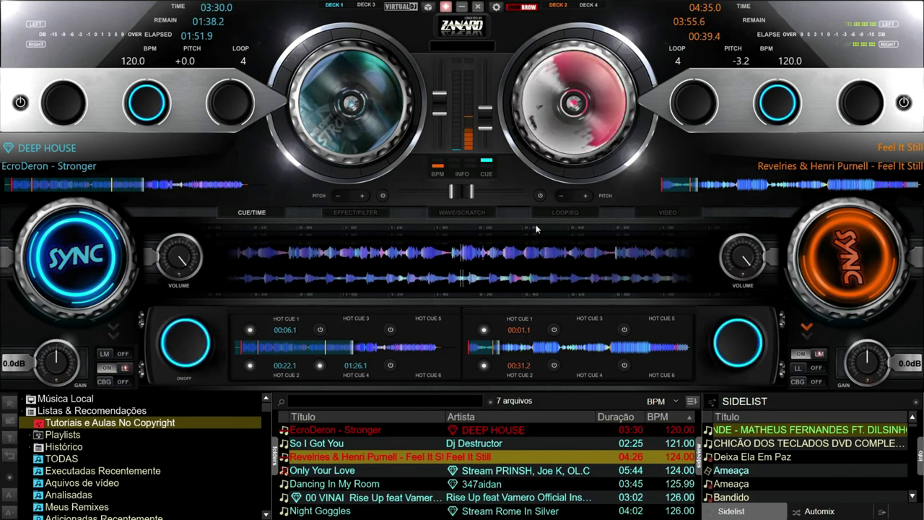
# Show the effect/filter section and examine deck 2's Loop Out and Ducking Echo effect slots
pyautogui.click(357, 212)
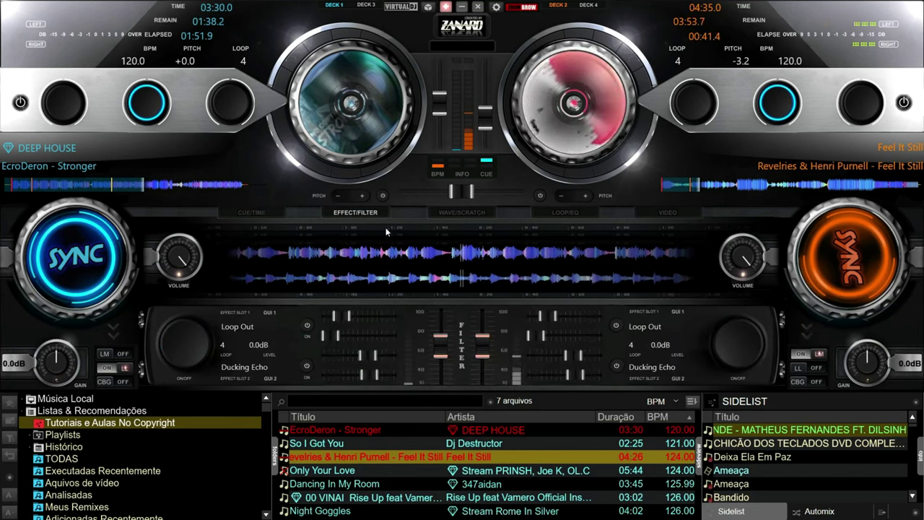
pyautogui.click(644, 327)
pyautogui.click(644, 327)
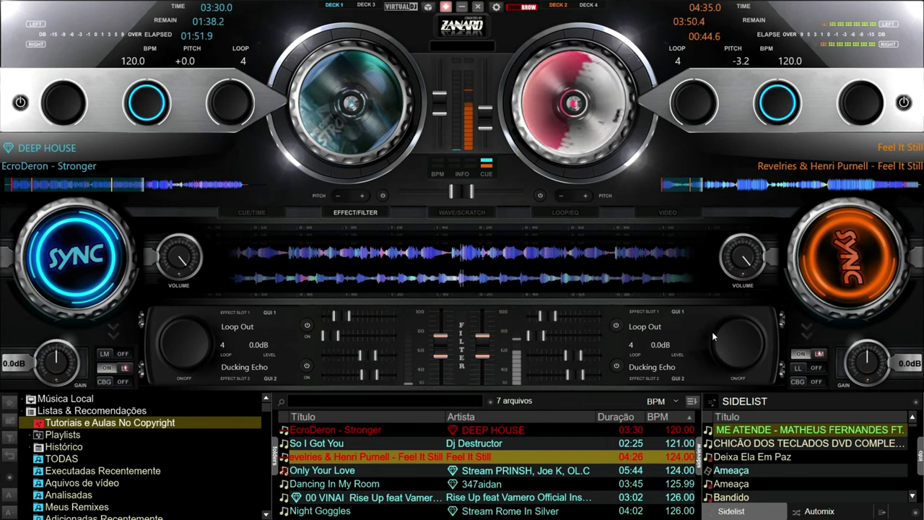
pyautogui.click(645, 367)
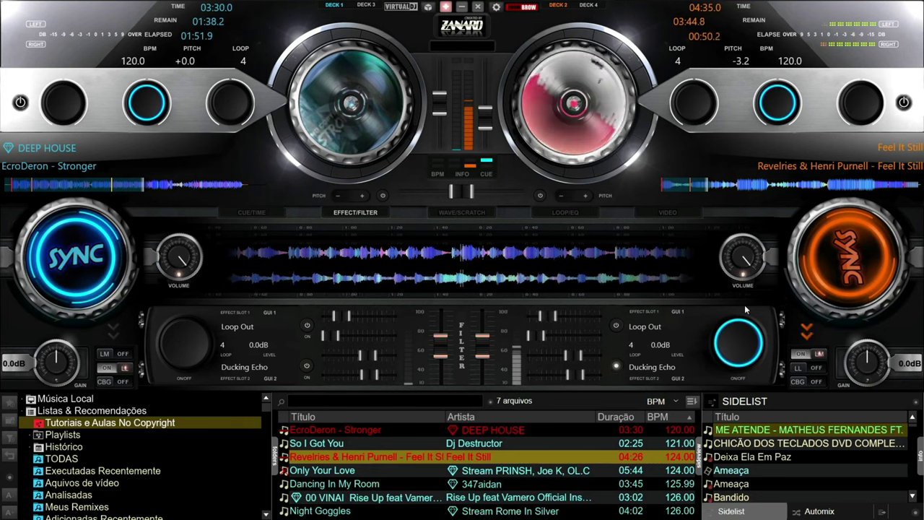
pyautogui.click(662, 370)
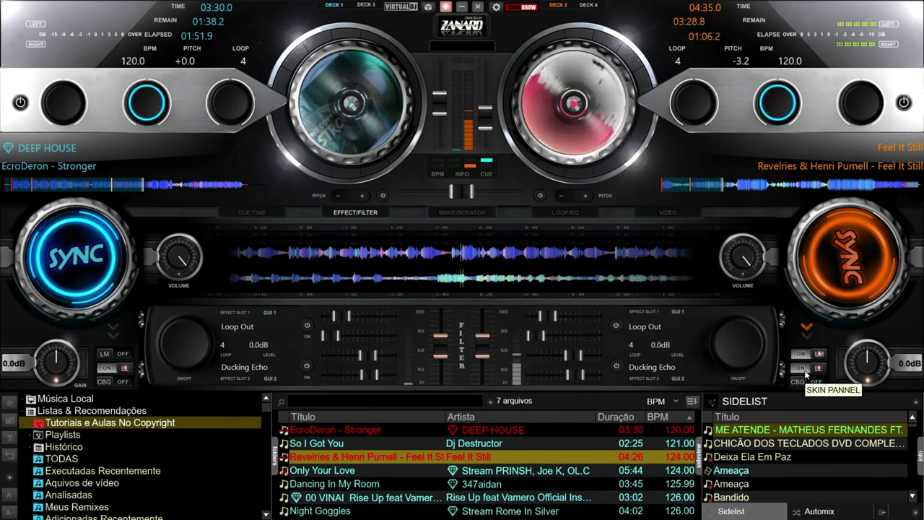
# Adjust deck 2's skin panel switches so that LM is off, and show the loop/EQ section
pyautogui.click(803, 369)
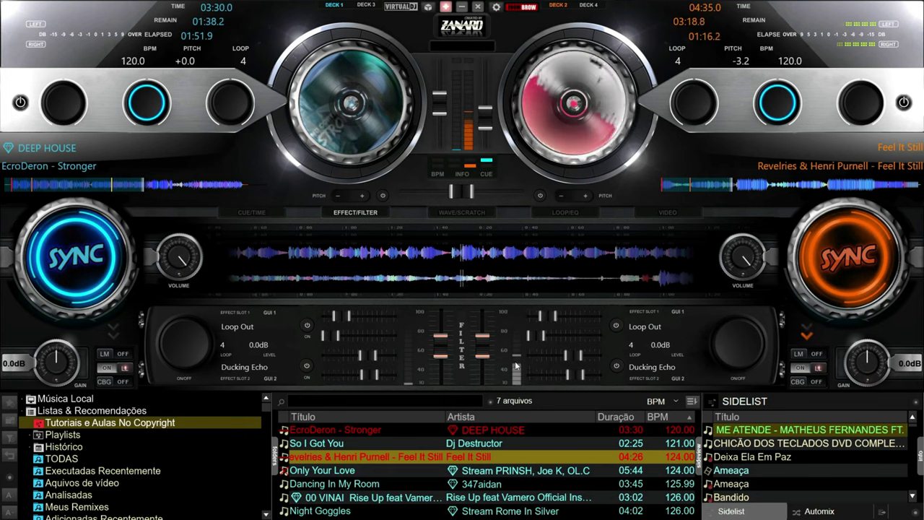
pyautogui.click(577, 213)
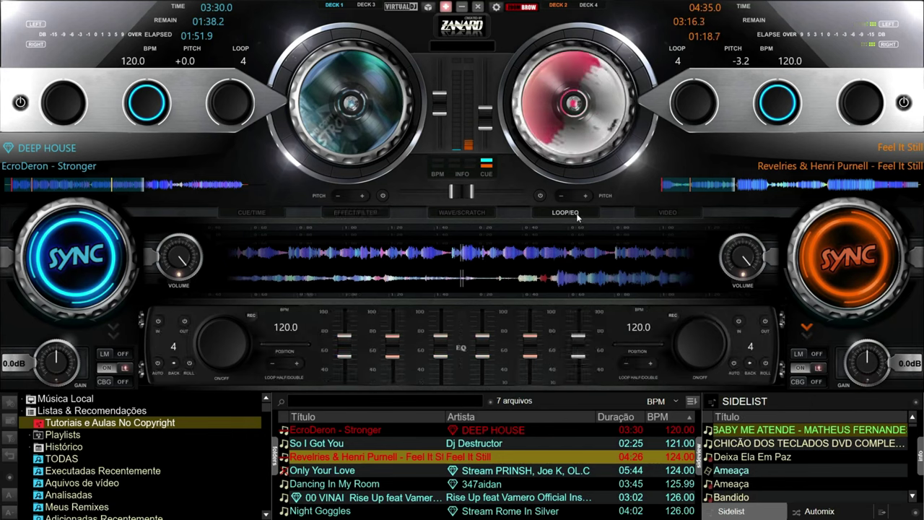
# Show the video section and activate the Slideshow visual in the video preview
pyautogui.click(669, 214)
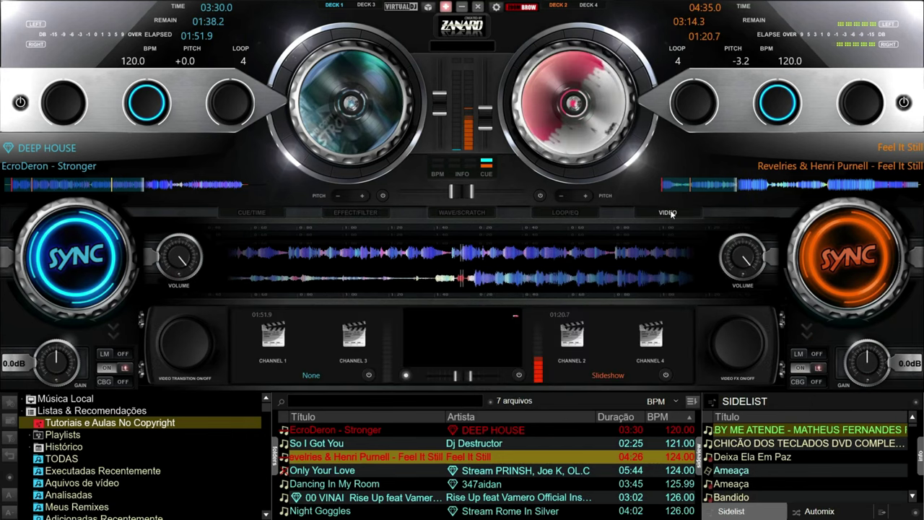
pyautogui.click(441, 344)
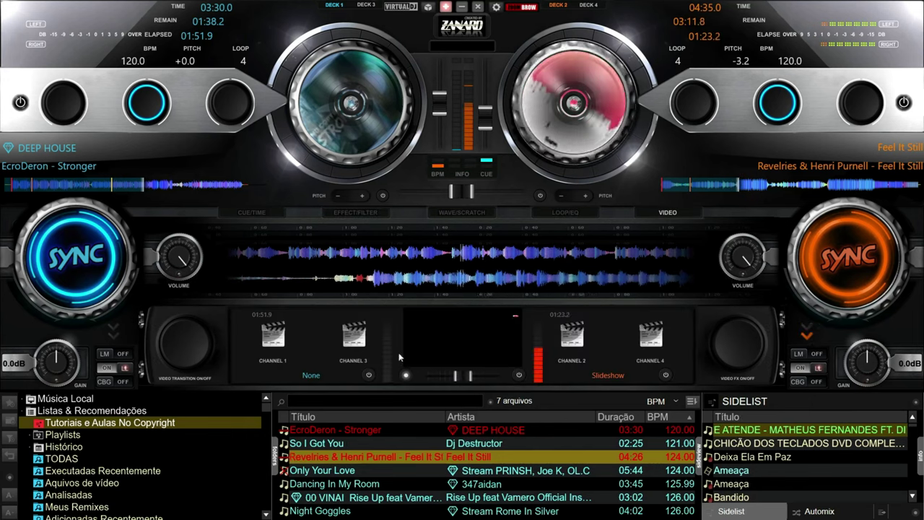
pyautogui.click(596, 377)
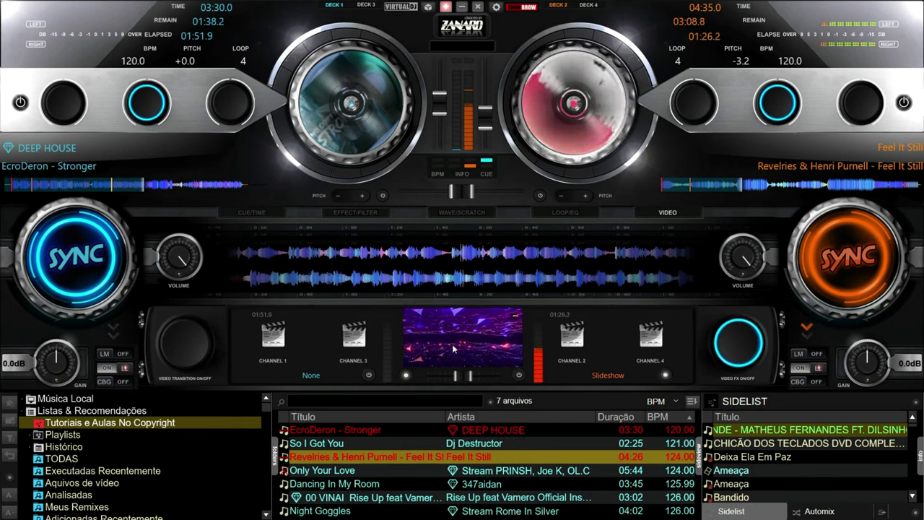
# Open the video output window from the preview, view it full screen, restore its size and close it
pyautogui.doubleClick(472, 345)
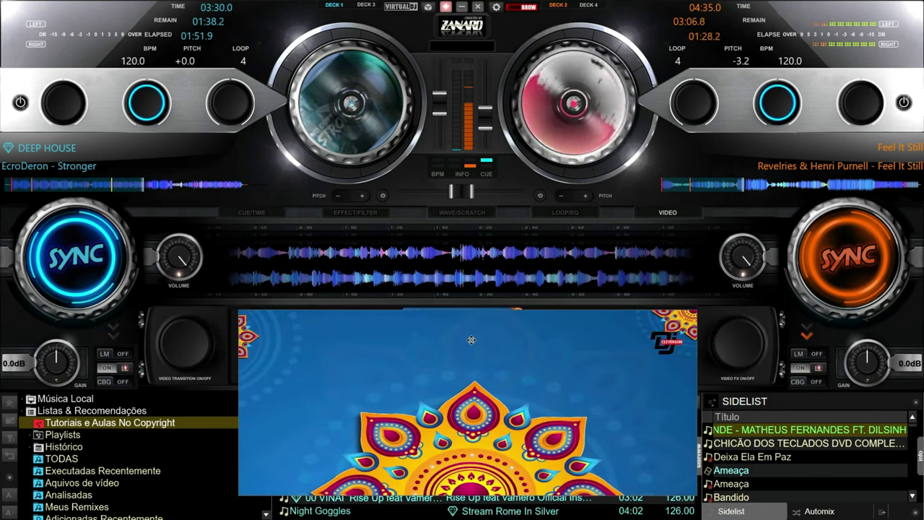
pyautogui.doubleClick(470, 368)
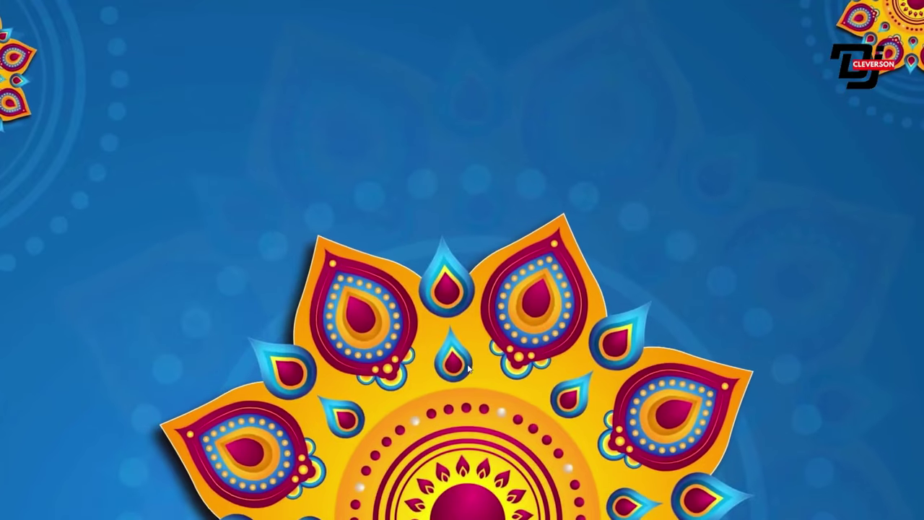
pyautogui.doubleClick(469, 367)
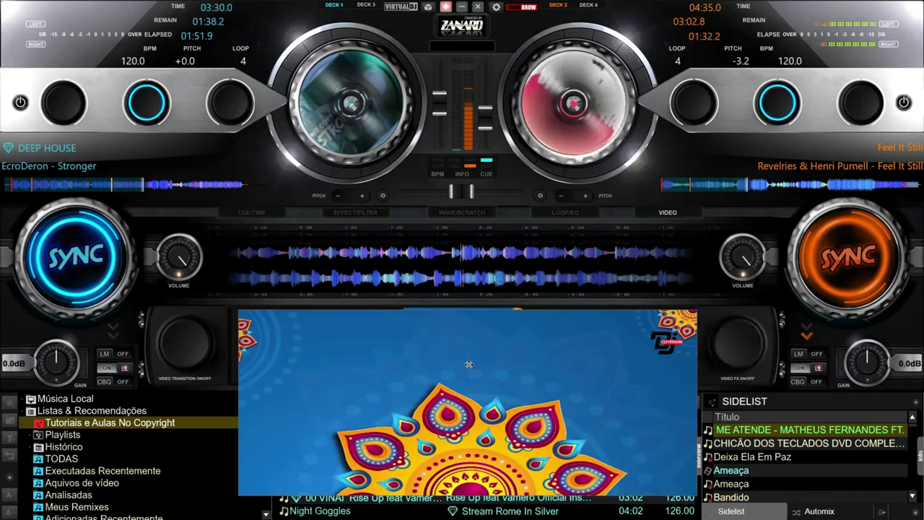
pyautogui.rightClick(468, 365)
pyautogui.click(502, 413)
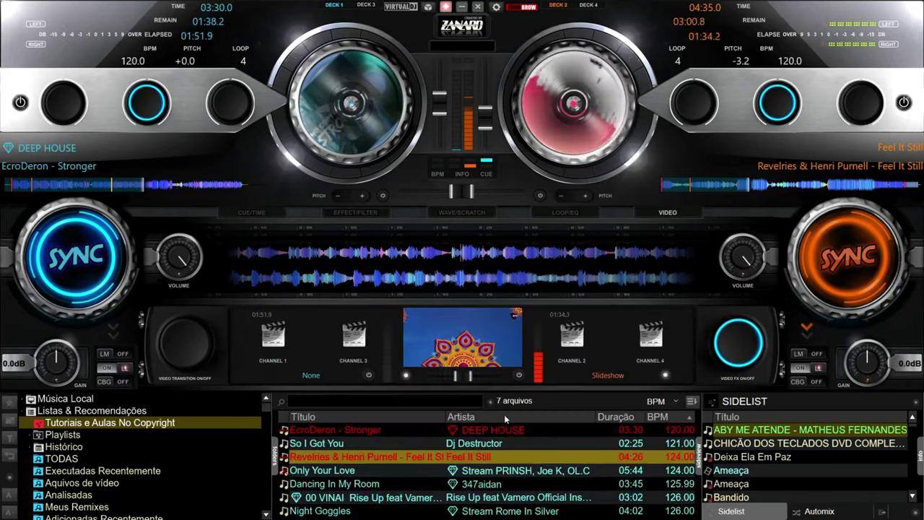
# Reopen the video output from the preview, toggle it to full screen and back, and close the window again
pyautogui.click(475, 343)
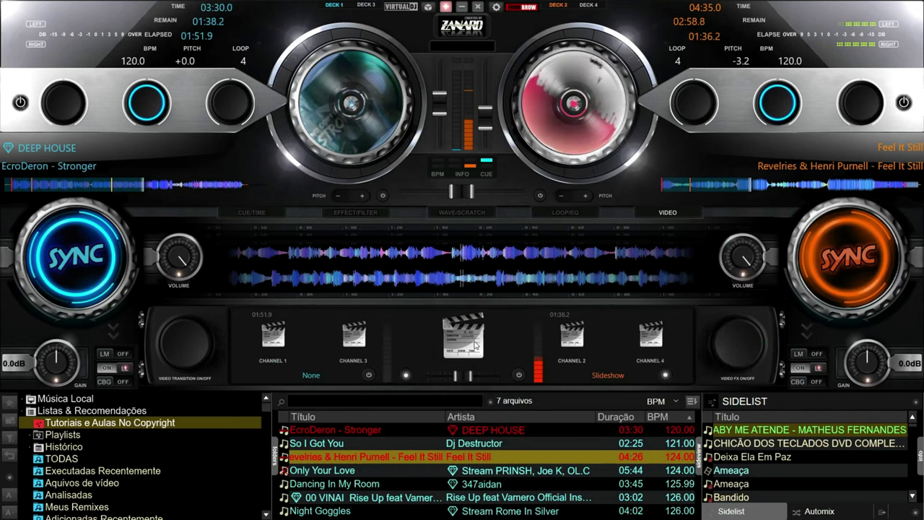
pyautogui.click(475, 345)
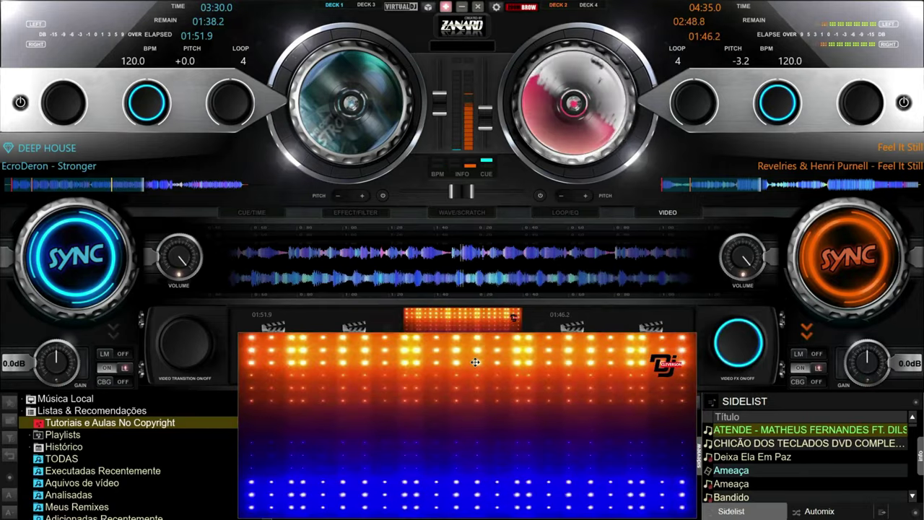
pyautogui.doubleClick(475, 362)
pyautogui.doubleClick(475, 362)
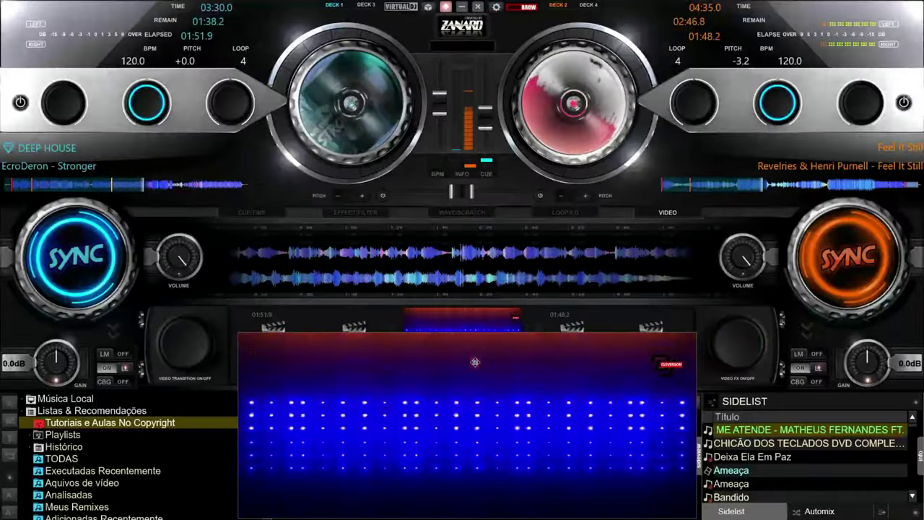
pyautogui.rightClick(475, 361)
pyautogui.click(498, 394)
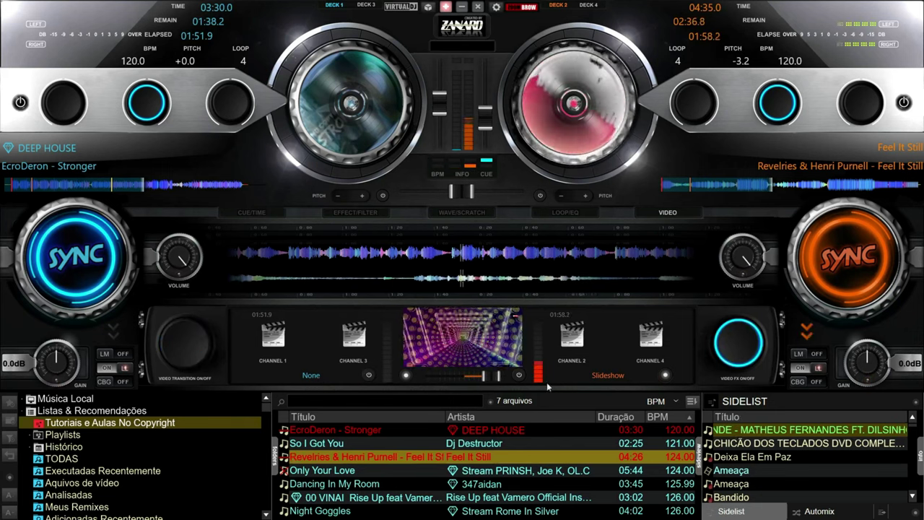
# Return the video crossfader below the preview to its centre position
pyautogui.moveTo(491, 375); pyautogui.dragTo(468, 387)
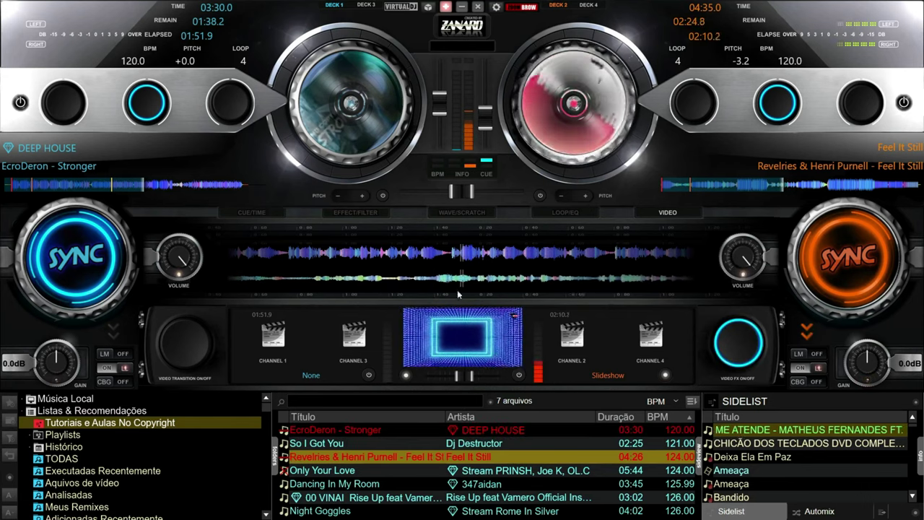
# Switch back from the video section through the Loop/EQ, Wave/Scratch, Effect/Filter and Cue/Time sections, and return to Loop/EQ
pyautogui.click(564, 212)
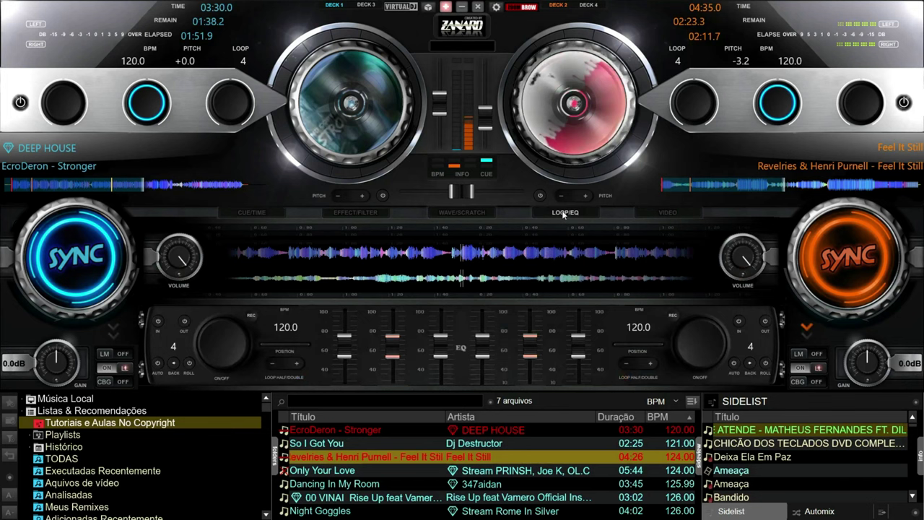
pyautogui.rightClick(483, 213)
pyautogui.click(377, 212)
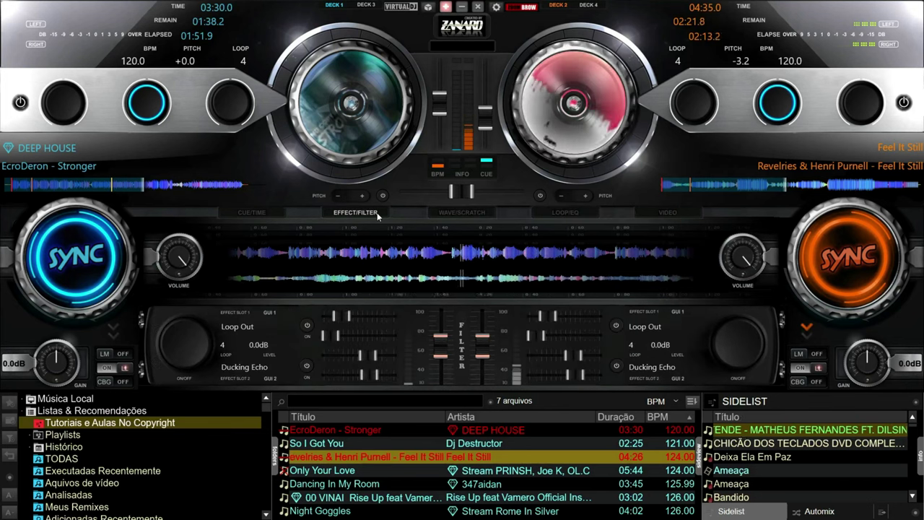
pyautogui.click(258, 214)
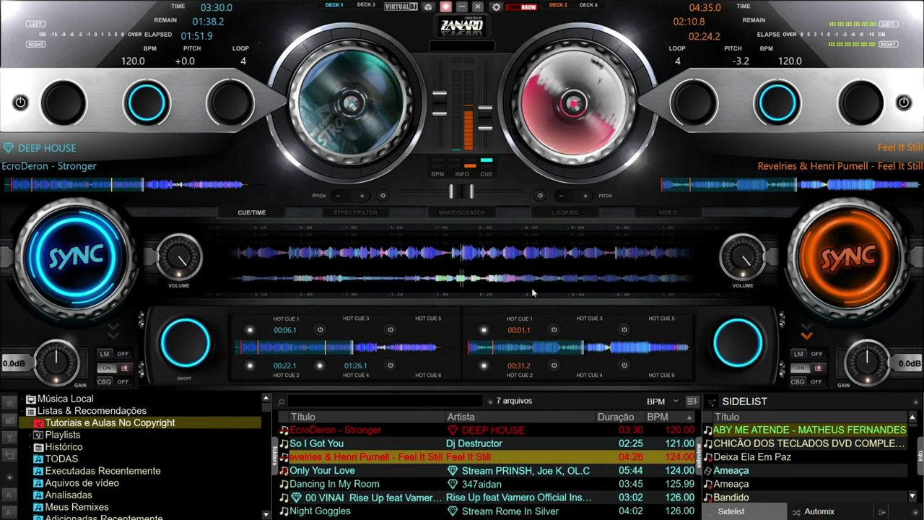
pyautogui.click(572, 214)
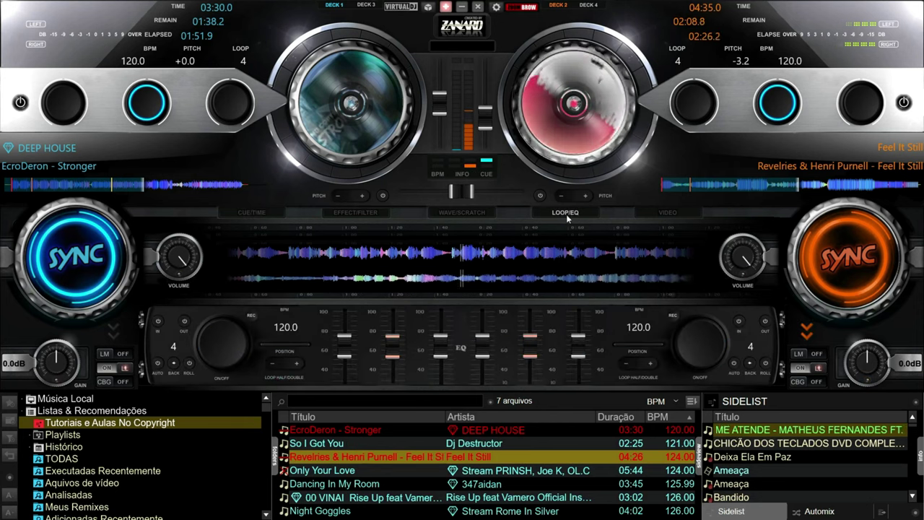
# Show the Effect/Filter section and activate the Ducking Echo effect on deck 2
pyautogui.click(384, 212)
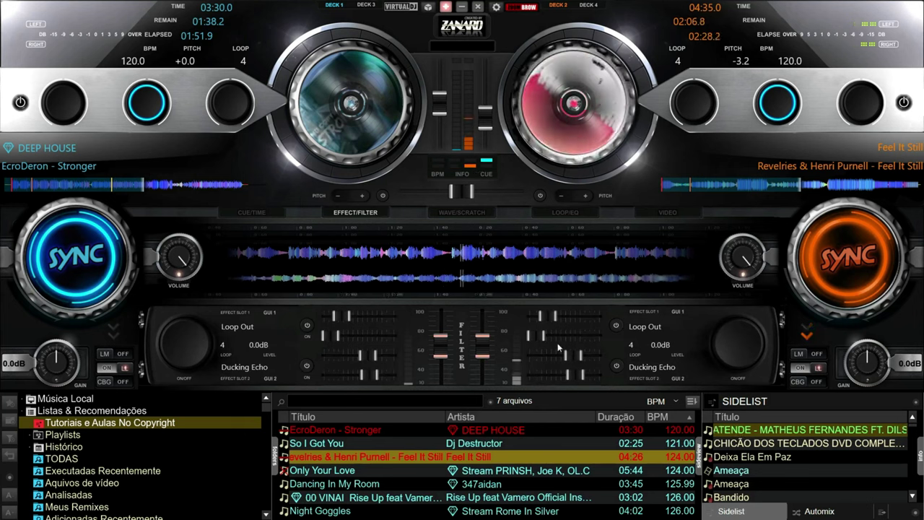
pyautogui.click(616, 366)
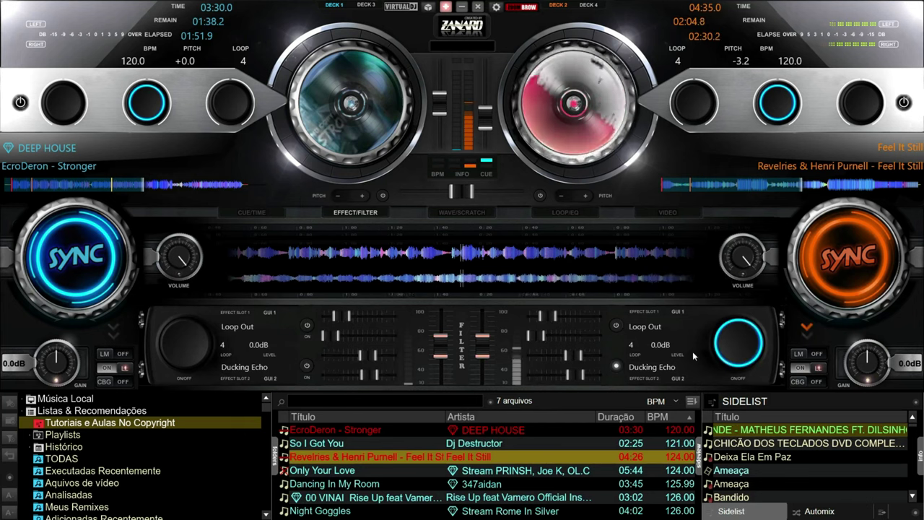